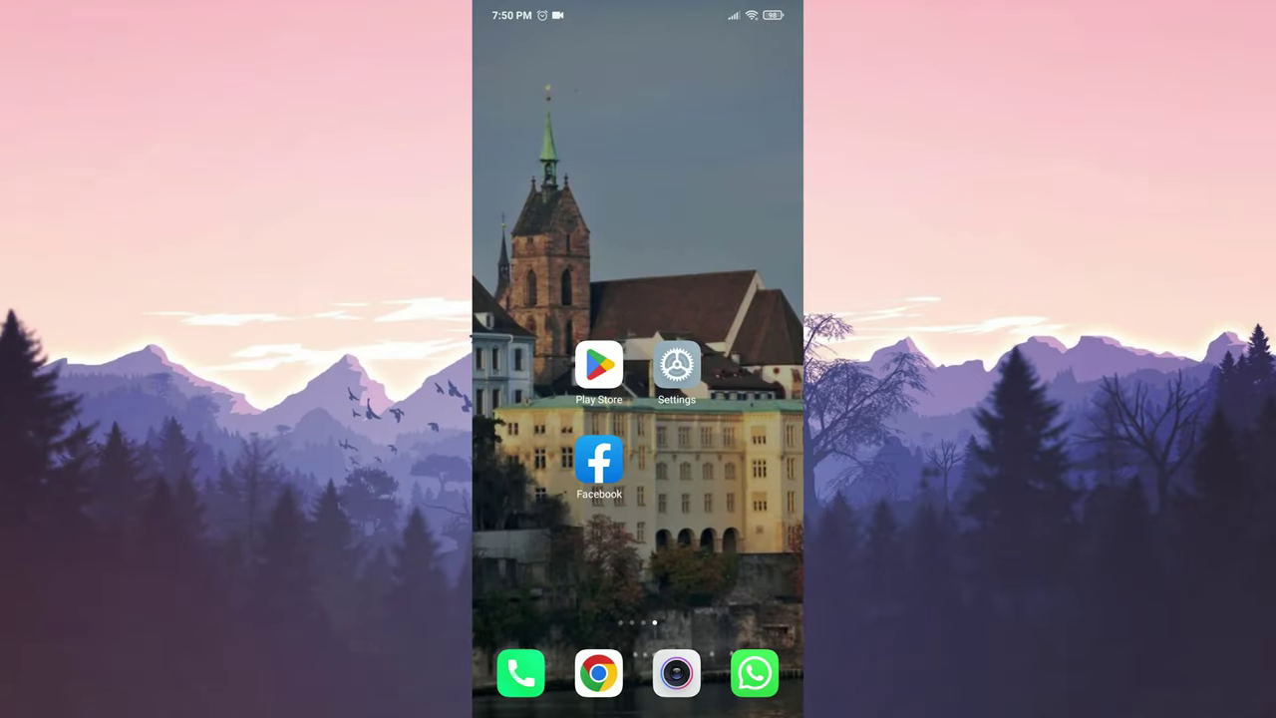
- Search the Manage apps list in Settings for Facebook
{"action": "left_click", "coordinate": [676, 366]}
{"action": "left_click_drag", "start_coordinate": [763, 599], "coordinate": [764, 413]}
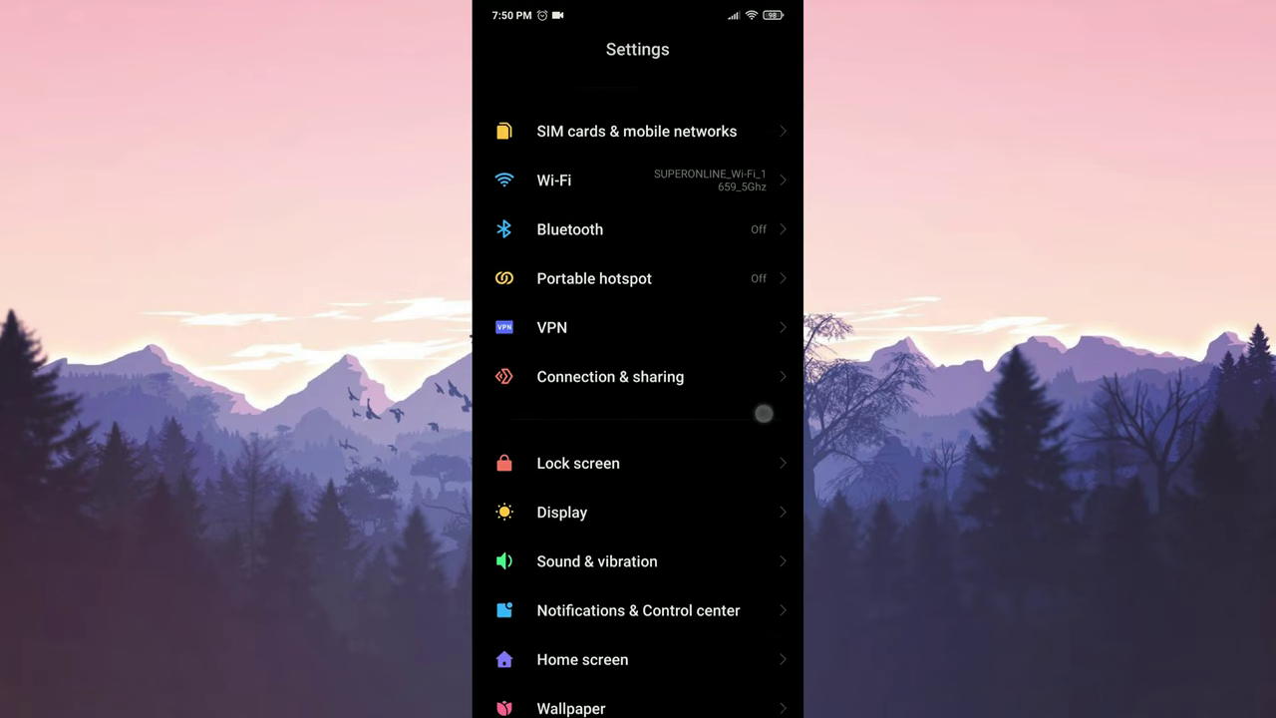
{"action": "left_click_drag", "start_coordinate": [727, 495], "coordinate": [741, 436]}
{"action": "left_click", "coordinate": [554, 626]}
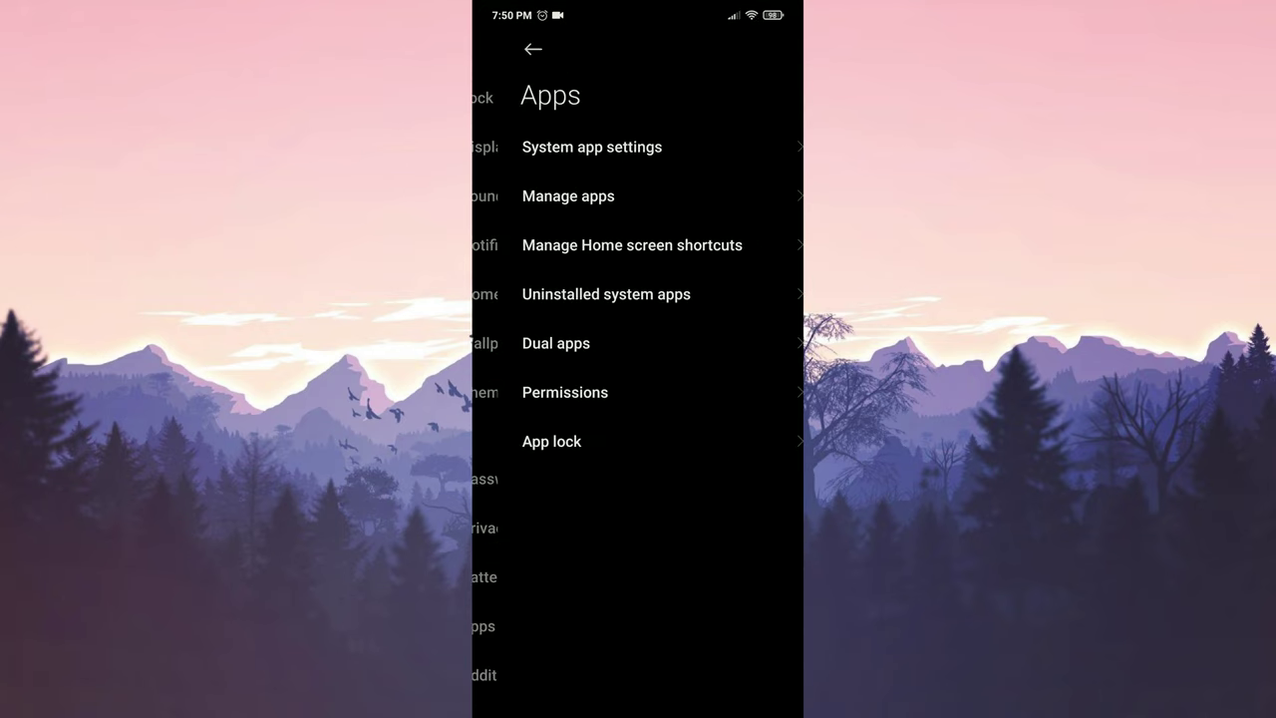
{"action": "left_click", "coordinate": [574, 204]}
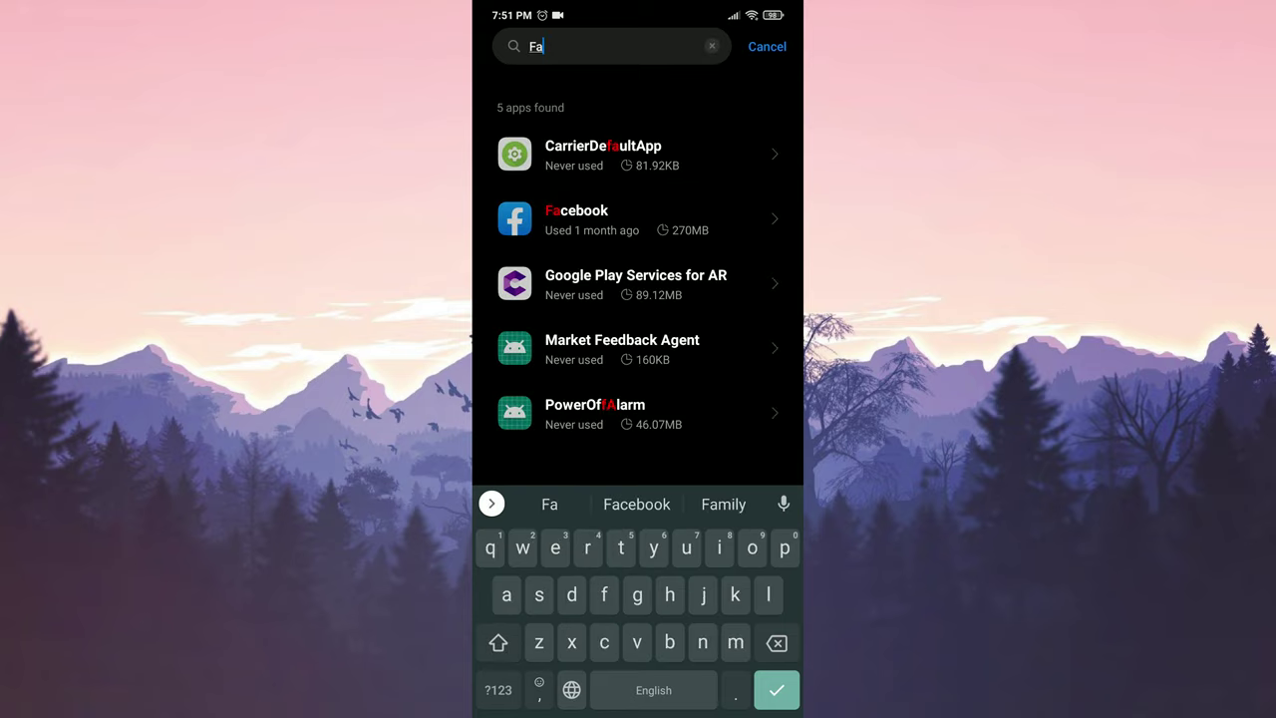
{"action": "type", "text": "cebook"}
- Clear only Facebook's cache from its Storage page so it shows 0B
{"action": "left_click", "coordinate": [590, 161]}
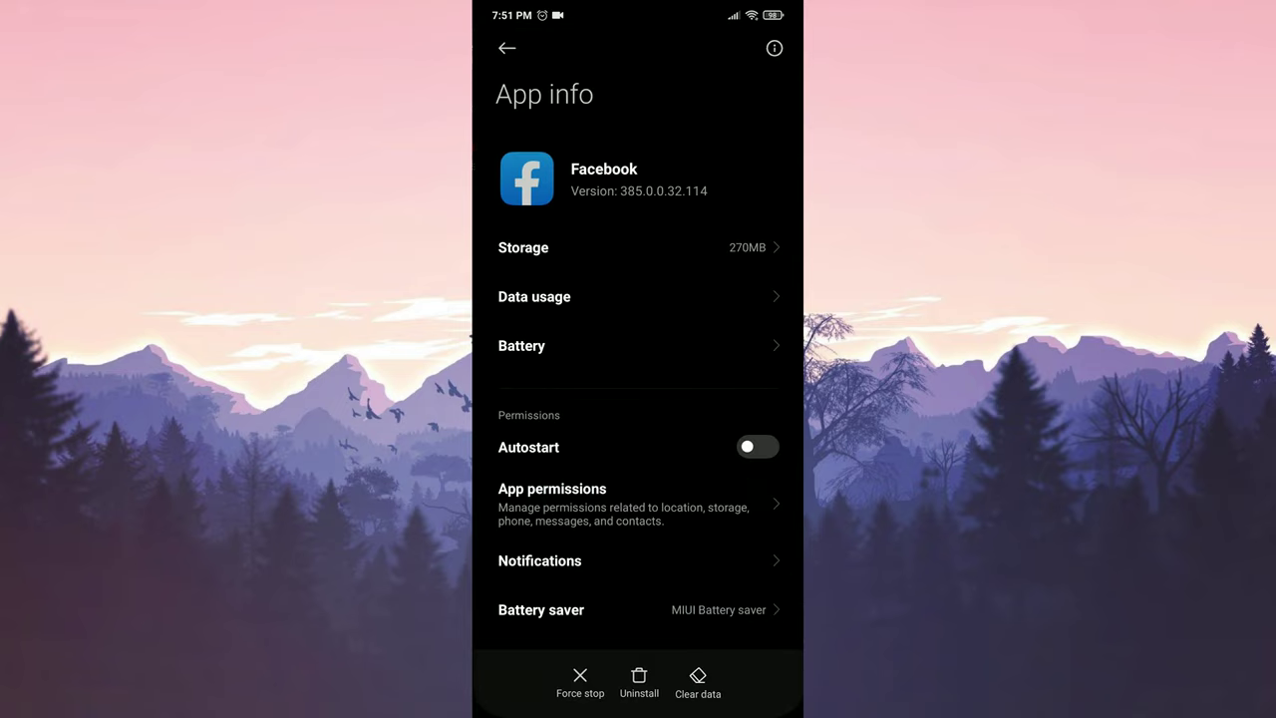
{"action": "left_click", "coordinate": [567, 256]}
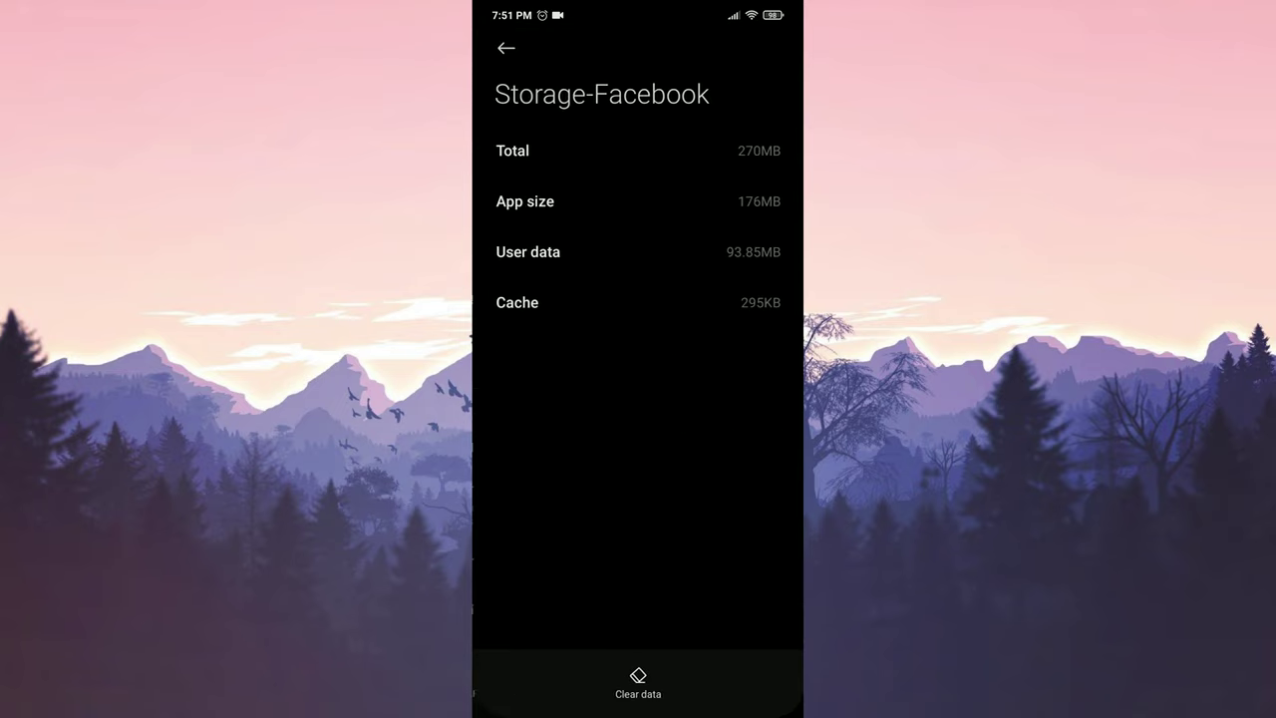
{"action": "left_click", "coordinate": [638, 683]}
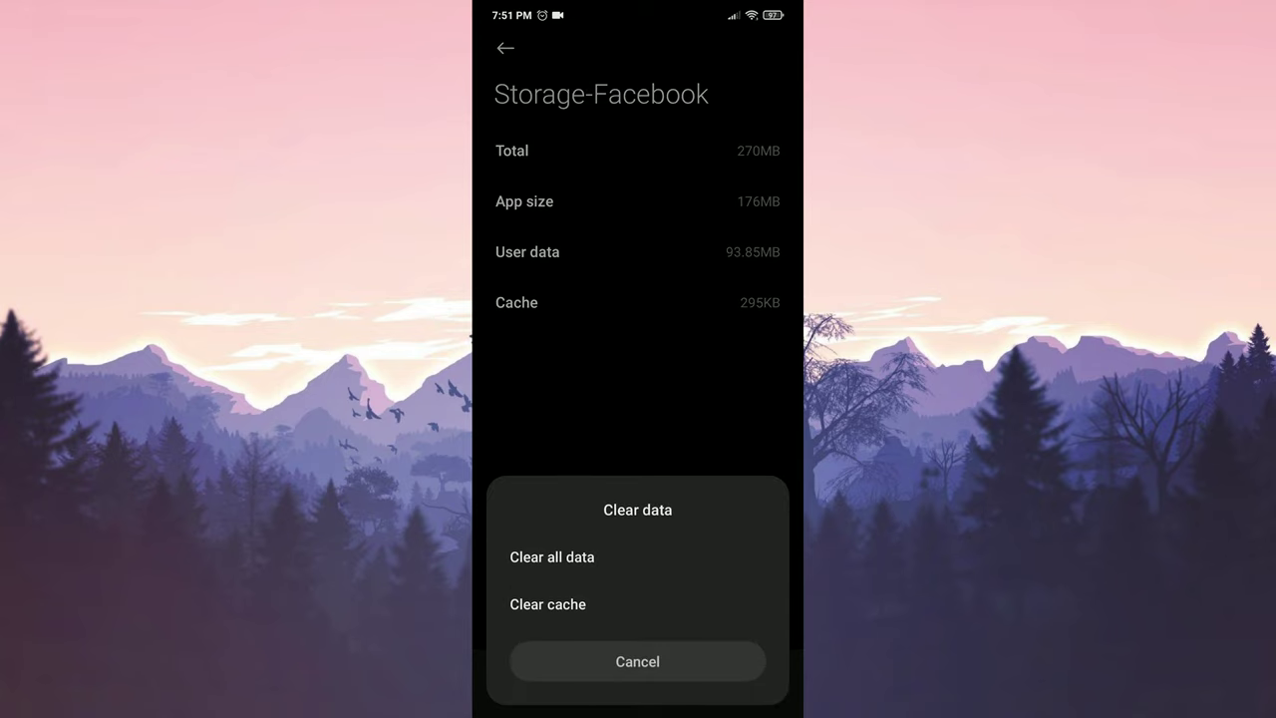
{"action": "left_click", "coordinate": [547, 605]}
{"action": "left_click", "coordinate": [703, 661]}
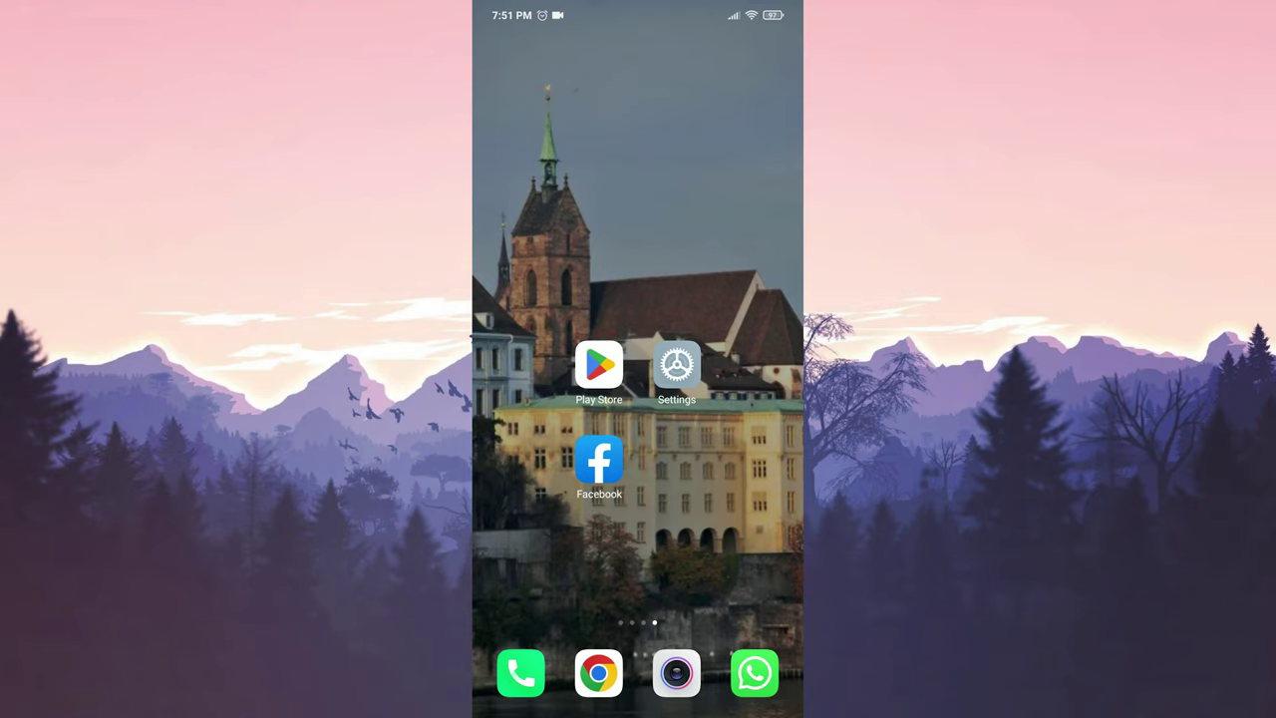
- Switch Gboard on under Additional settings > Languages & input > Manage keyboards
{"action": "left_click", "coordinate": [676, 366]}
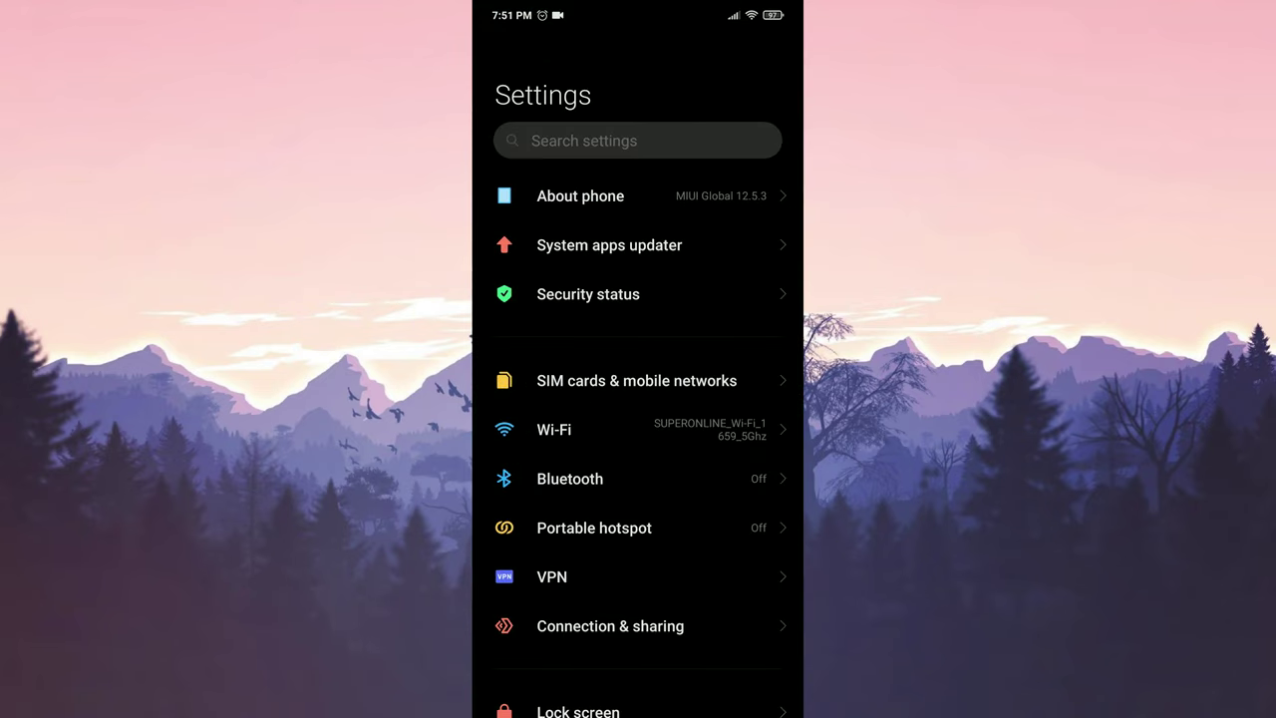
{"action": "scroll", "coordinate": [738, 436], "scroll_direction": "down", "scroll_amount": 10}
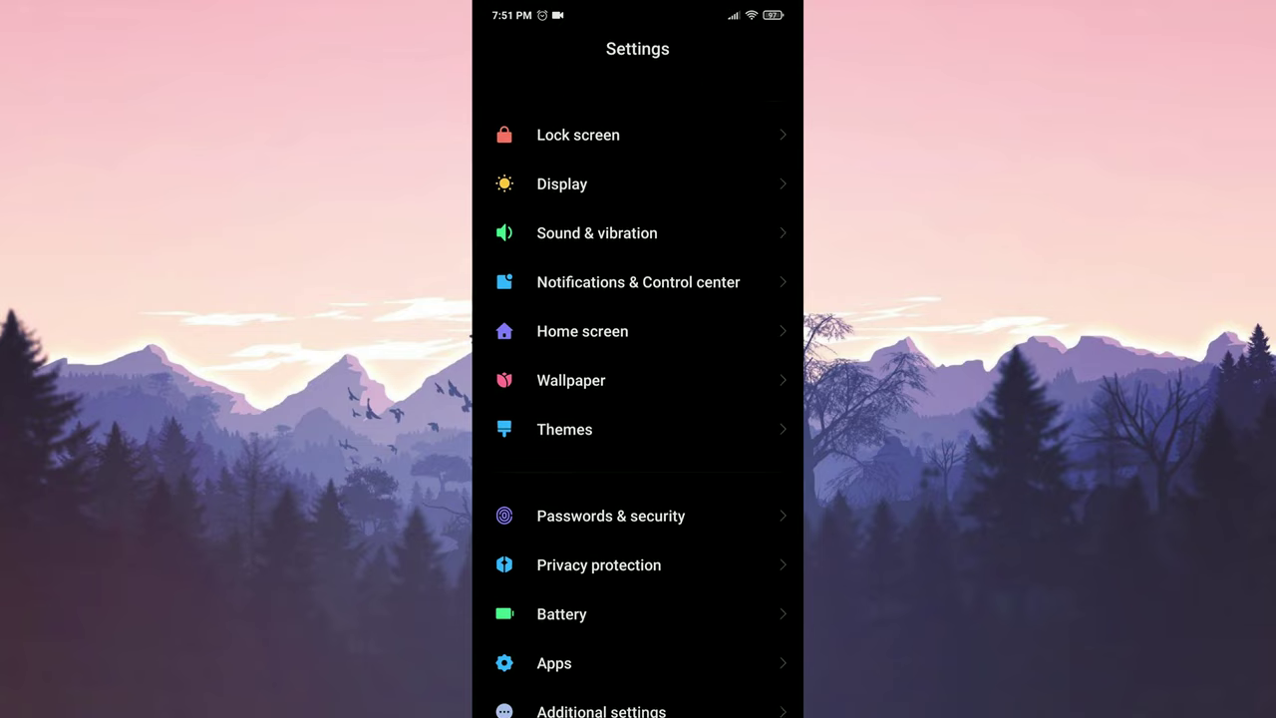
{"action": "scroll", "coordinate": [743, 435], "scroll_direction": "down", "scroll_amount": 1}
{"action": "left_click", "coordinate": [602, 489]}
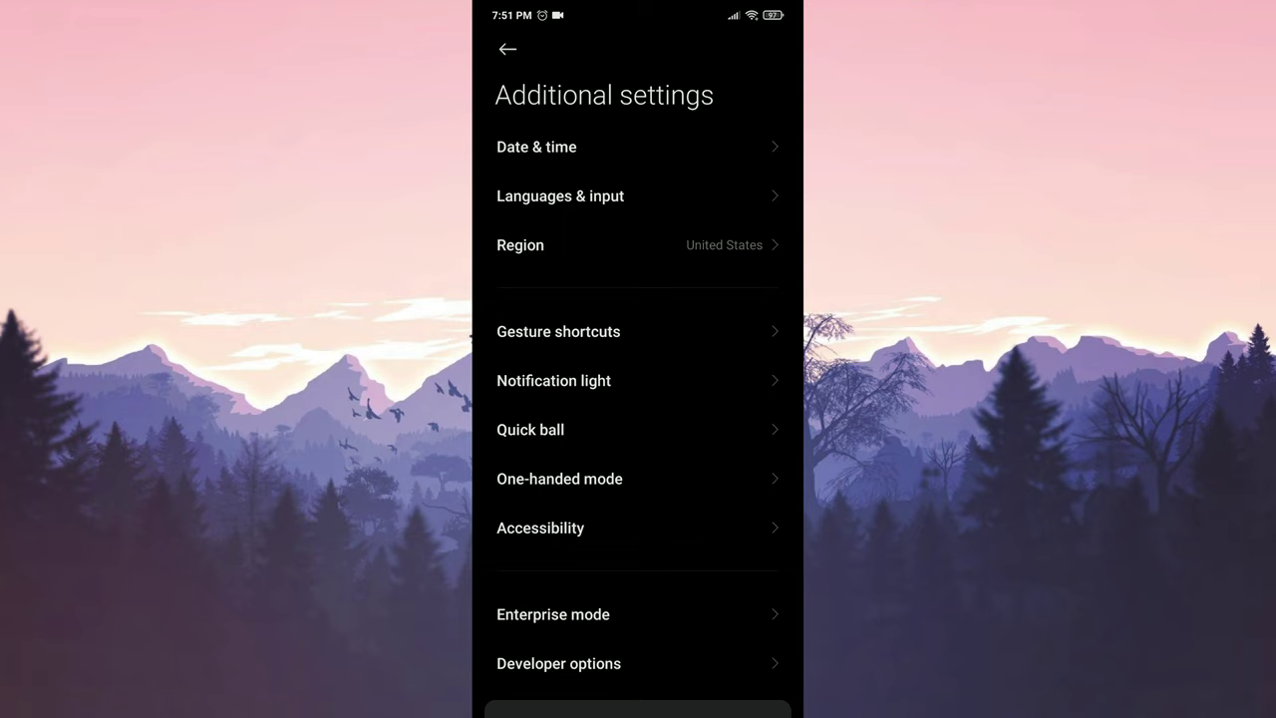
{"action": "left_click", "coordinate": [589, 198]}
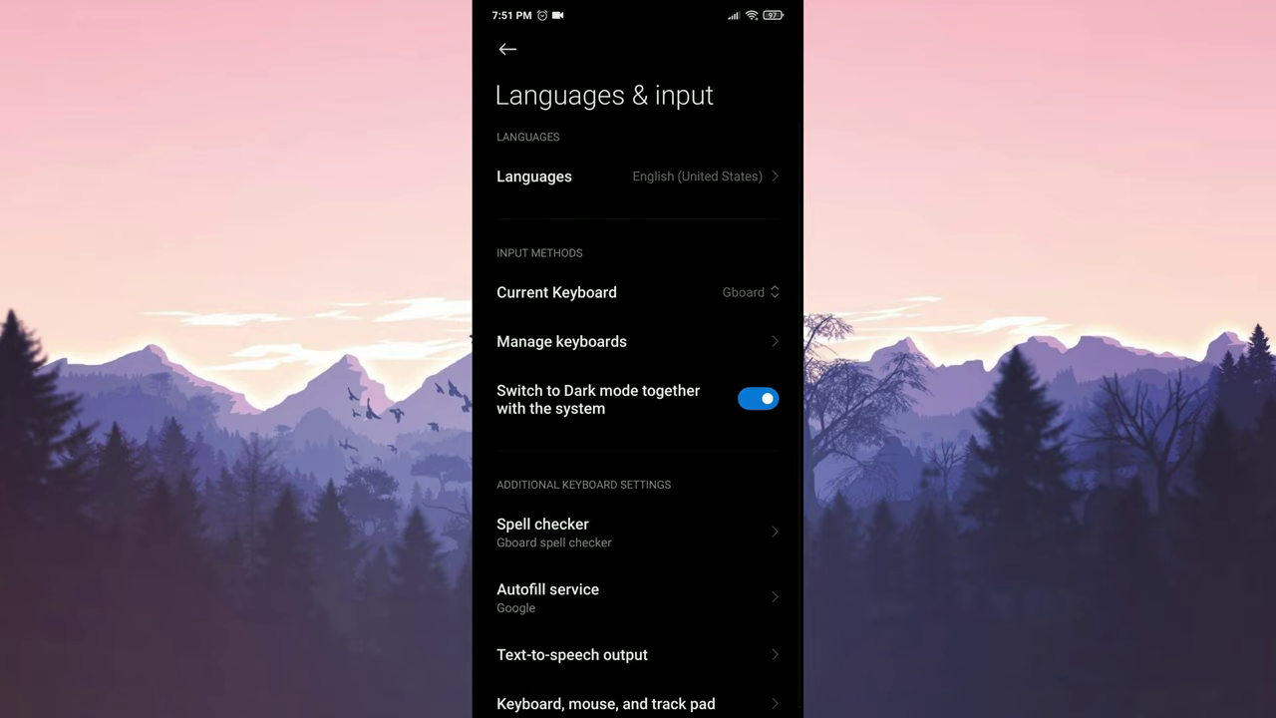
{"action": "left_click", "coordinate": [681, 344]}
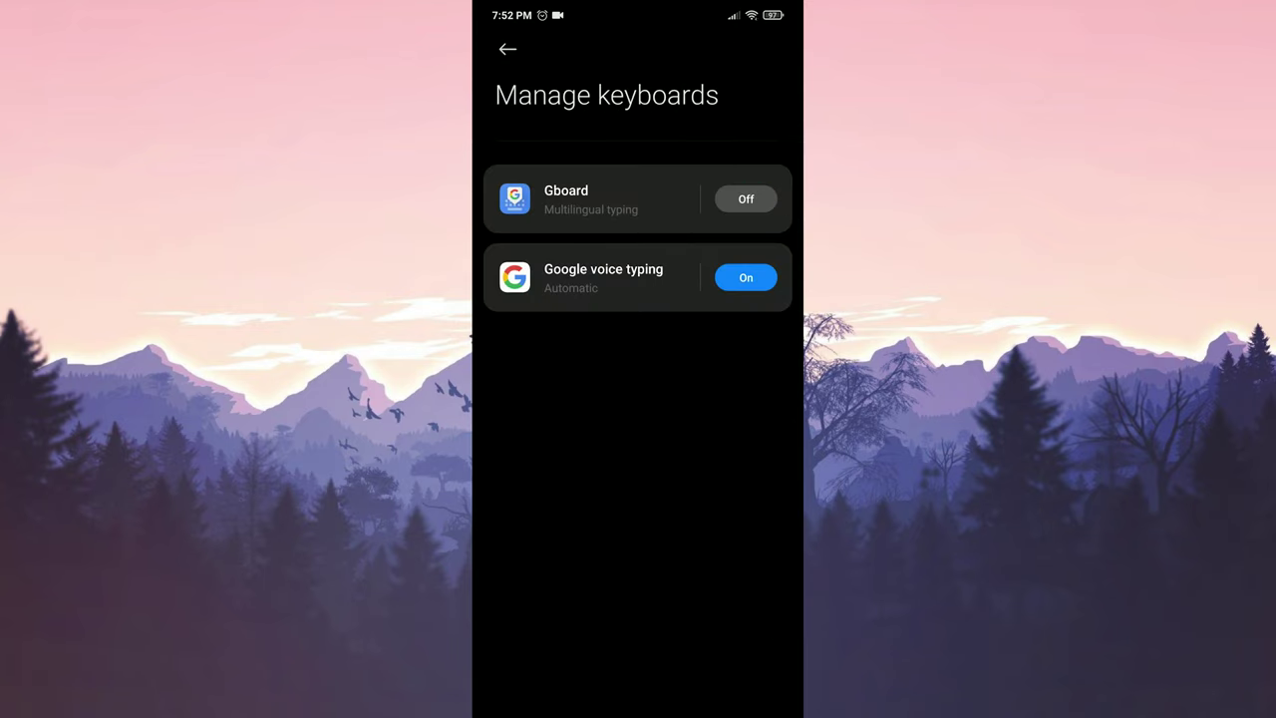
{"action": "left_click", "coordinate": [746, 199]}
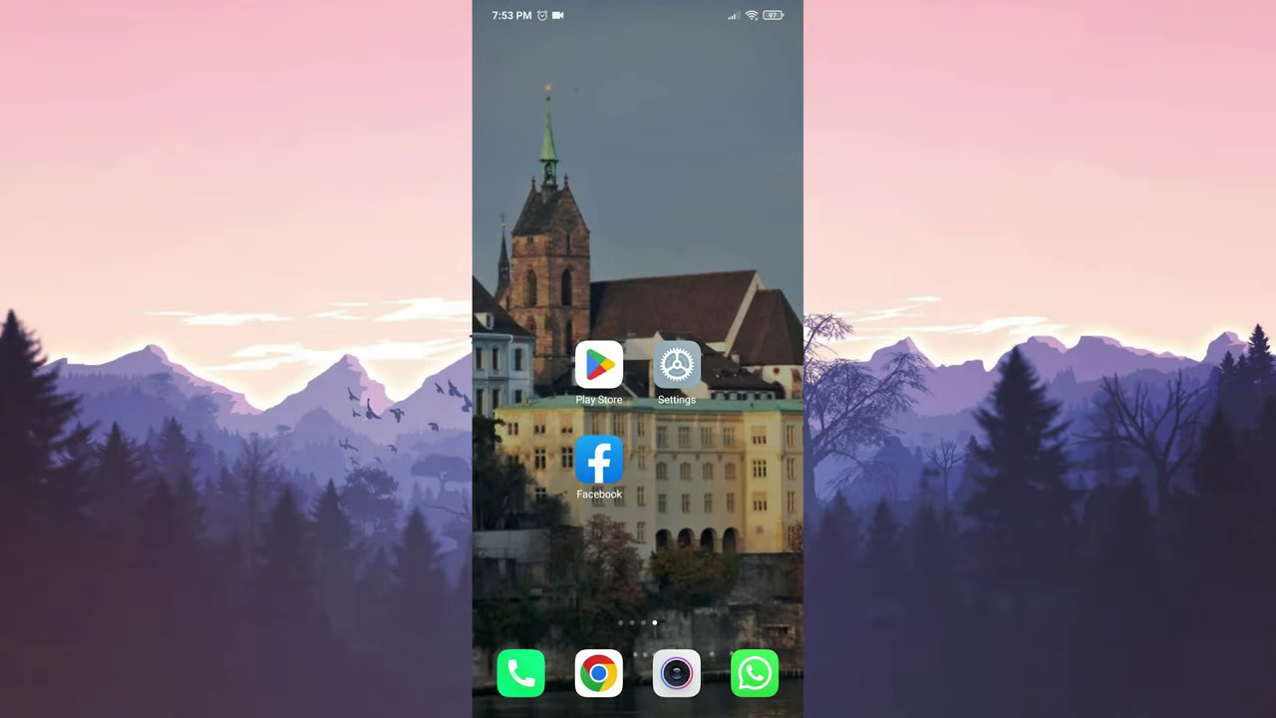
- Open Gboard's settings page from Languages & input > Manage keyboards
{"action": "left_click", "coordinate": [676, 365]}
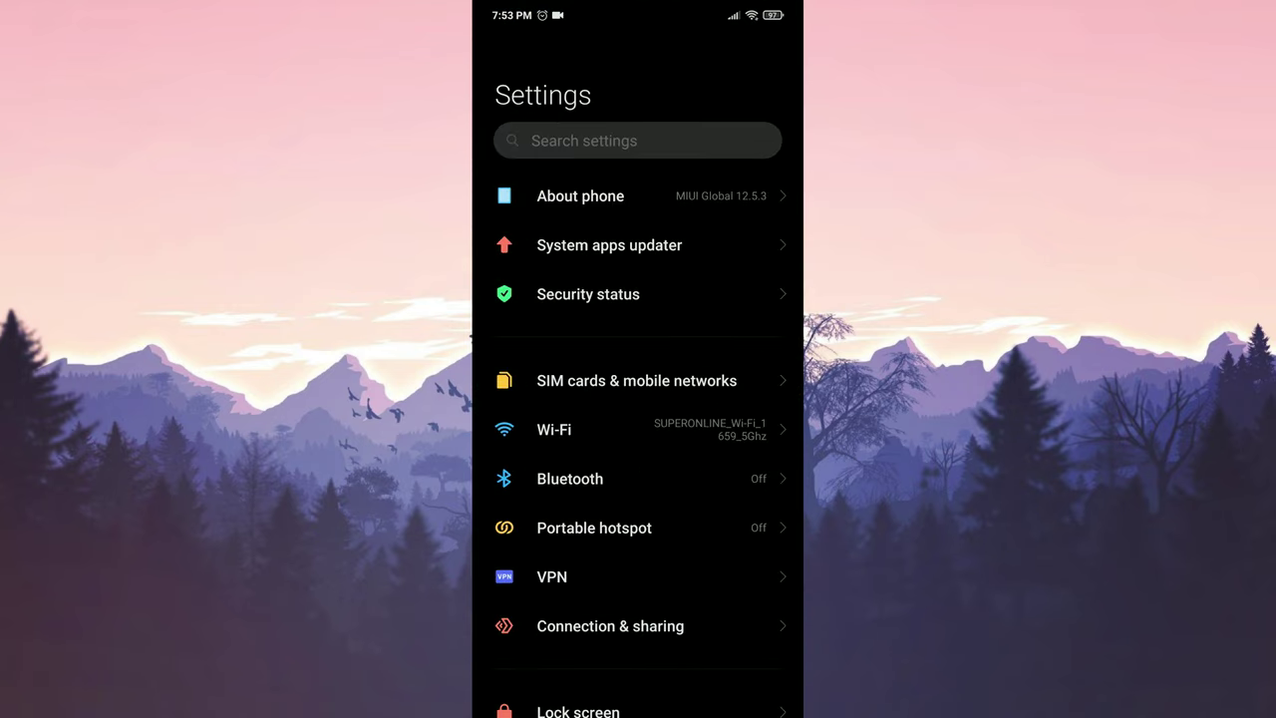
{"action": "scroll", "coordinate": [730, 505], "scroll_direction": "down", "scroll_amount": 5}
{"action": "scroll", "coordinate": [730, 506], "scroll_direction": "down", "scroll_amount": 3}
{"action": "left_click", "coordinate": [706, 450]}
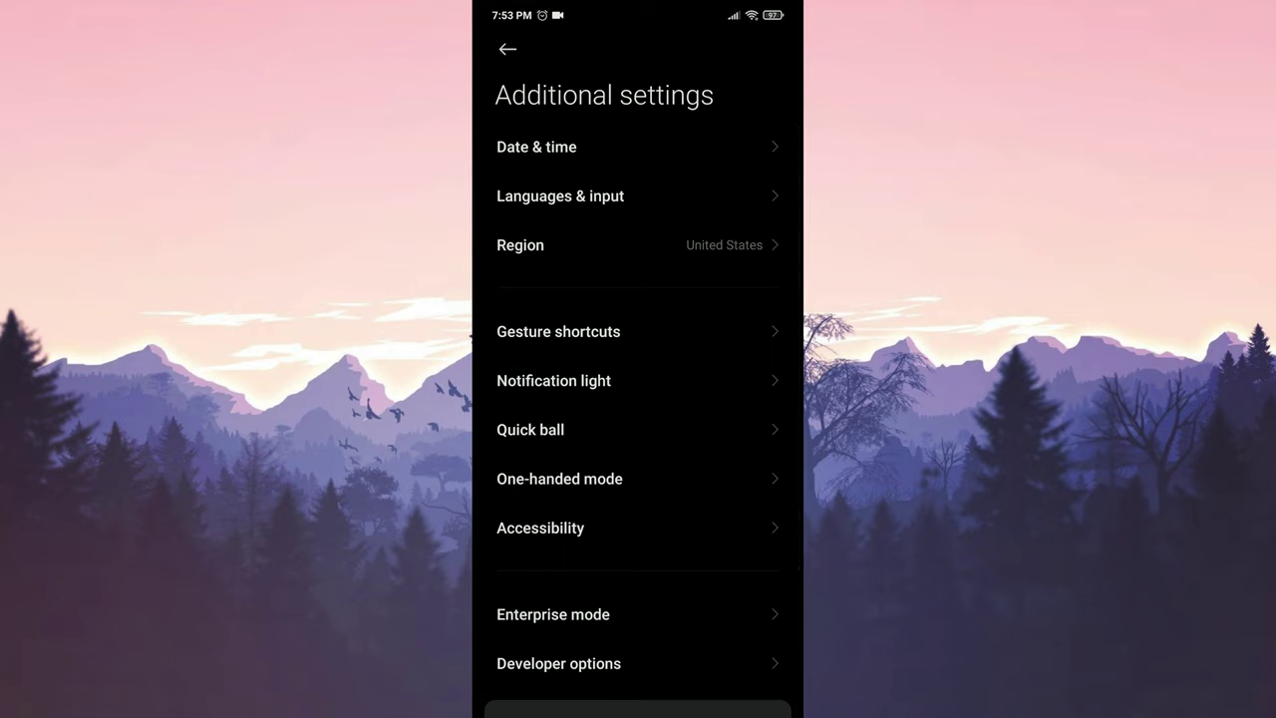
{"action": "left_click", "coordinate": [593, 195]}
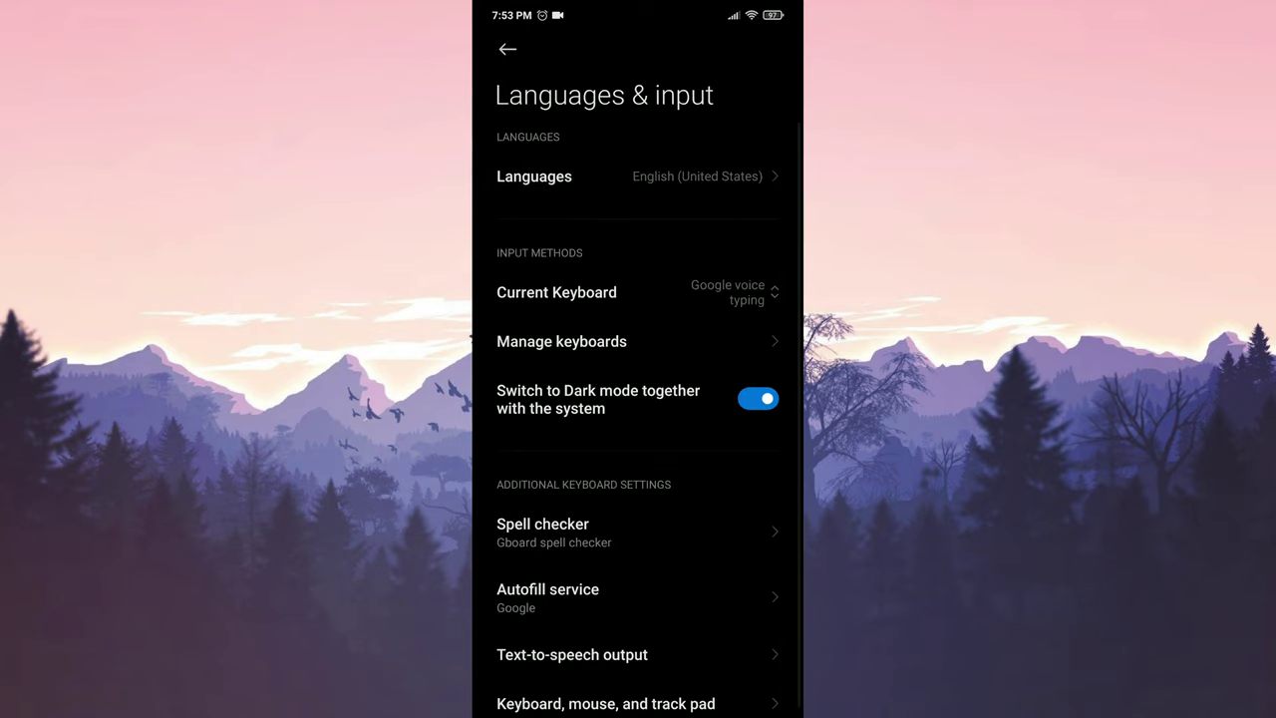
{"action": "left_click", "coordinate": [561, 341]}
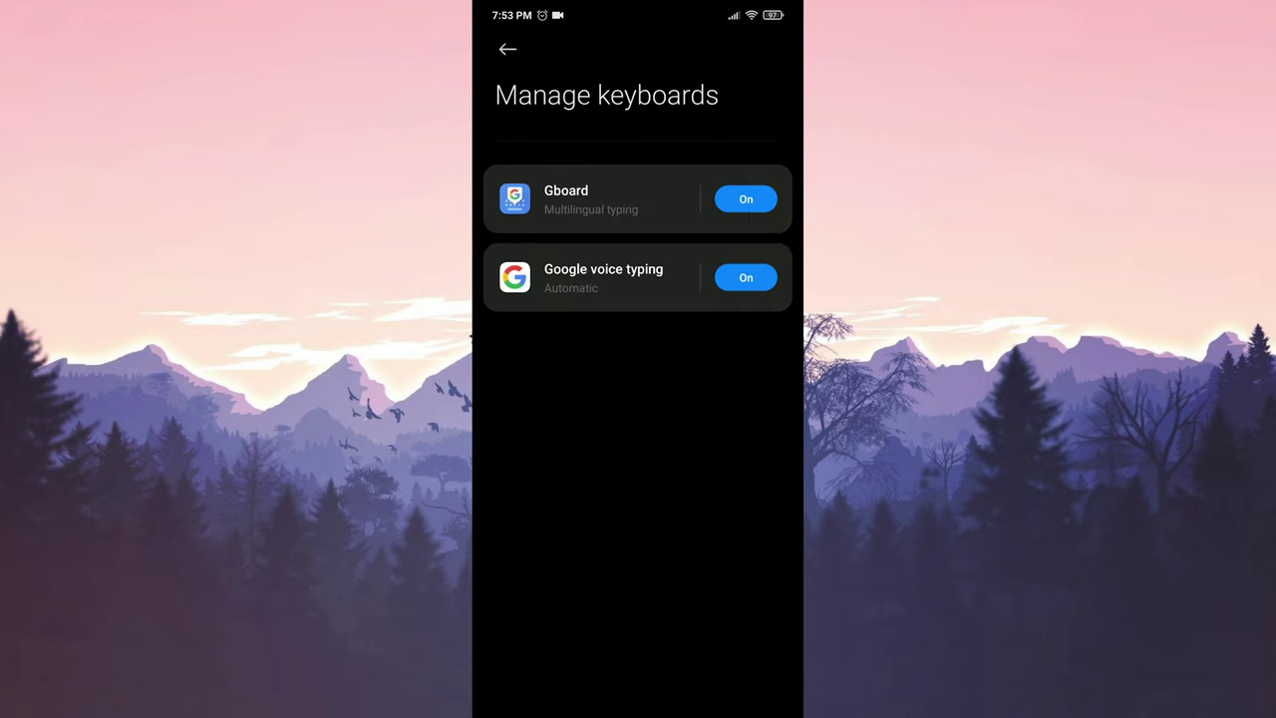
{"action": "left_click", "coordinate": [586, 214]}
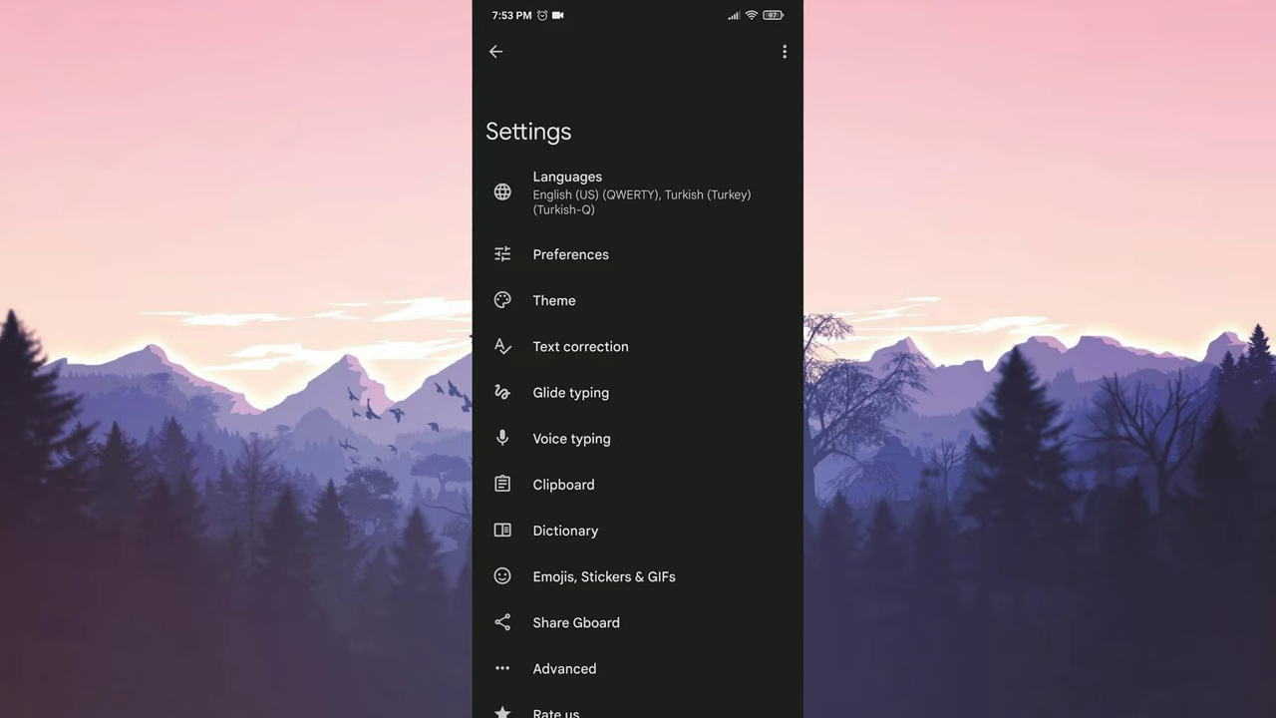
- Delete Gboard's learned words and data under Advanced, confirming with the displayed number
{"action": "left_click", "coordinate": [564, 594]}
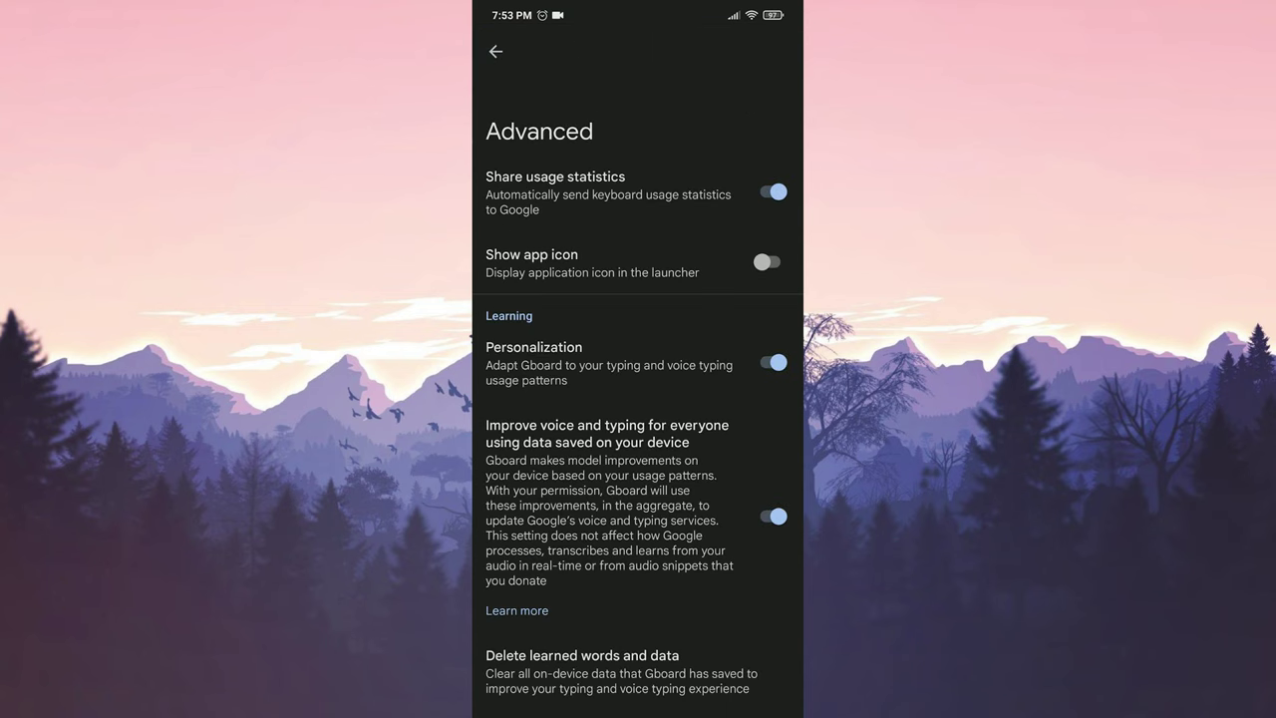
{"action": "scroll", "coordinate": [638, 399], "scroll_direction": "down", "scroll_amount": 2}
{"action": "left_click", "coordinate": [662, 584]}
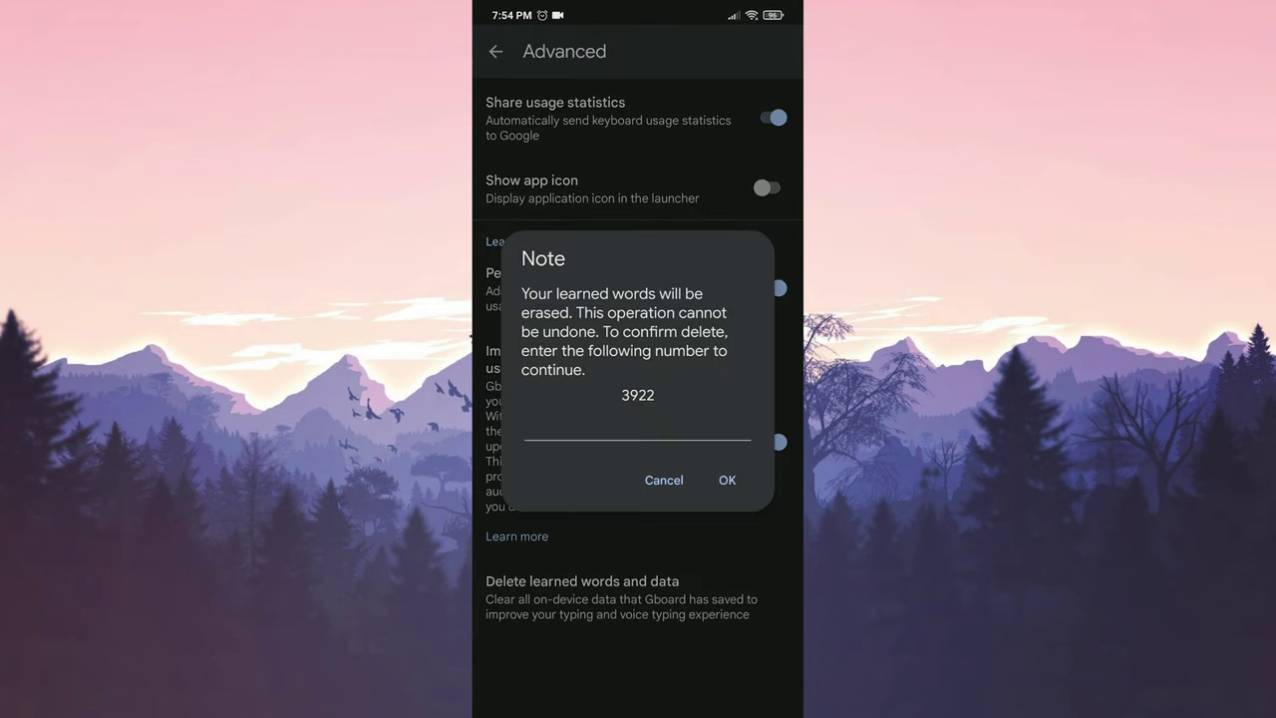
{"action": "left_click", "coordinate": [587, 428]}
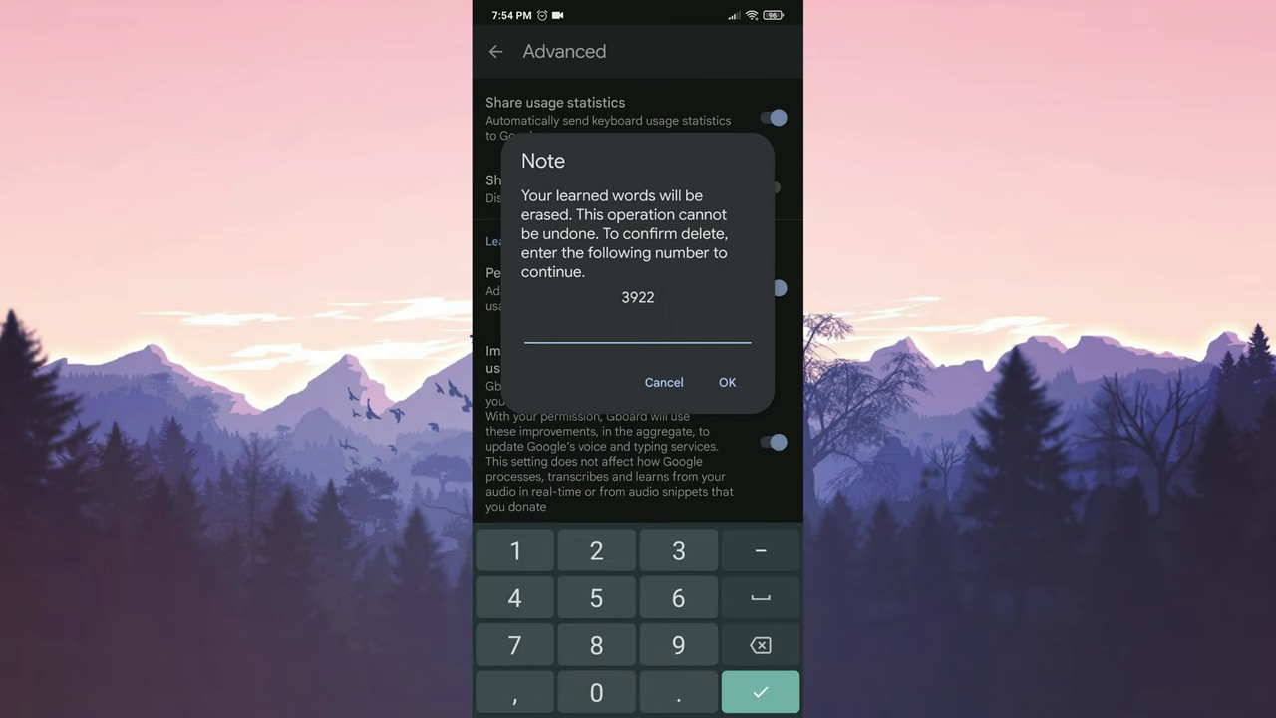
{"action": "type", "text": "3922"}
{"action": "left_click", "coordinate": [728, 382]}
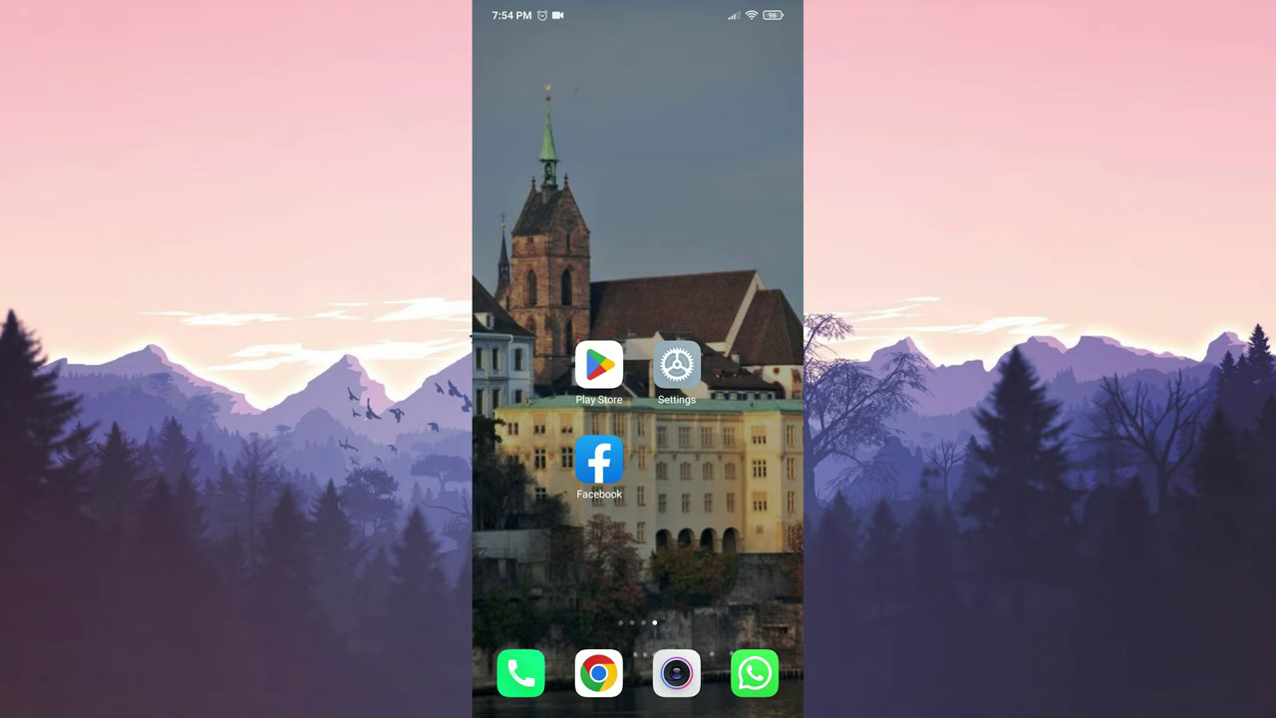
- Uninstall the current Facebook app and download the Facebook 384.0.0.25.111 APK from Uptodown
{"action": "left_click", "coordinate": [599, 460]}
{"action": "left_click", "coordinate": [727, 408]}
{"action": "left_click", "coordinate": [711, 671]}
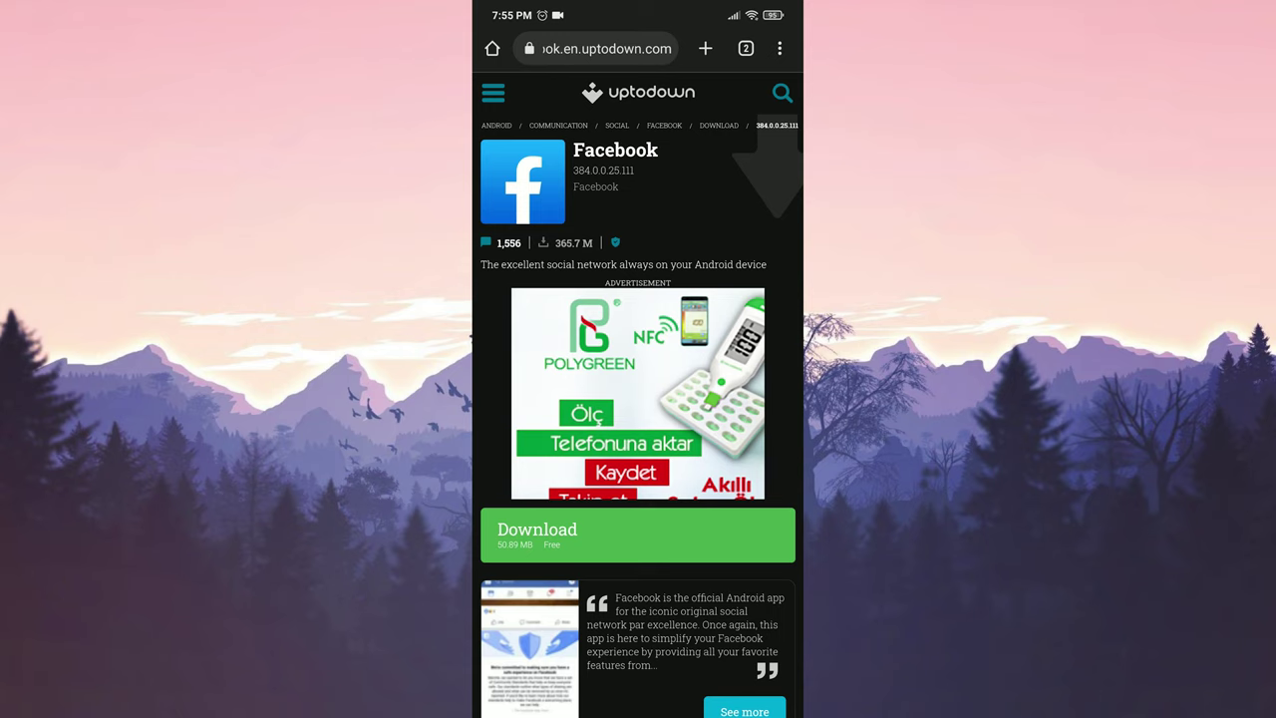
{"action": "left_click", "coordinate": [530, 543]}
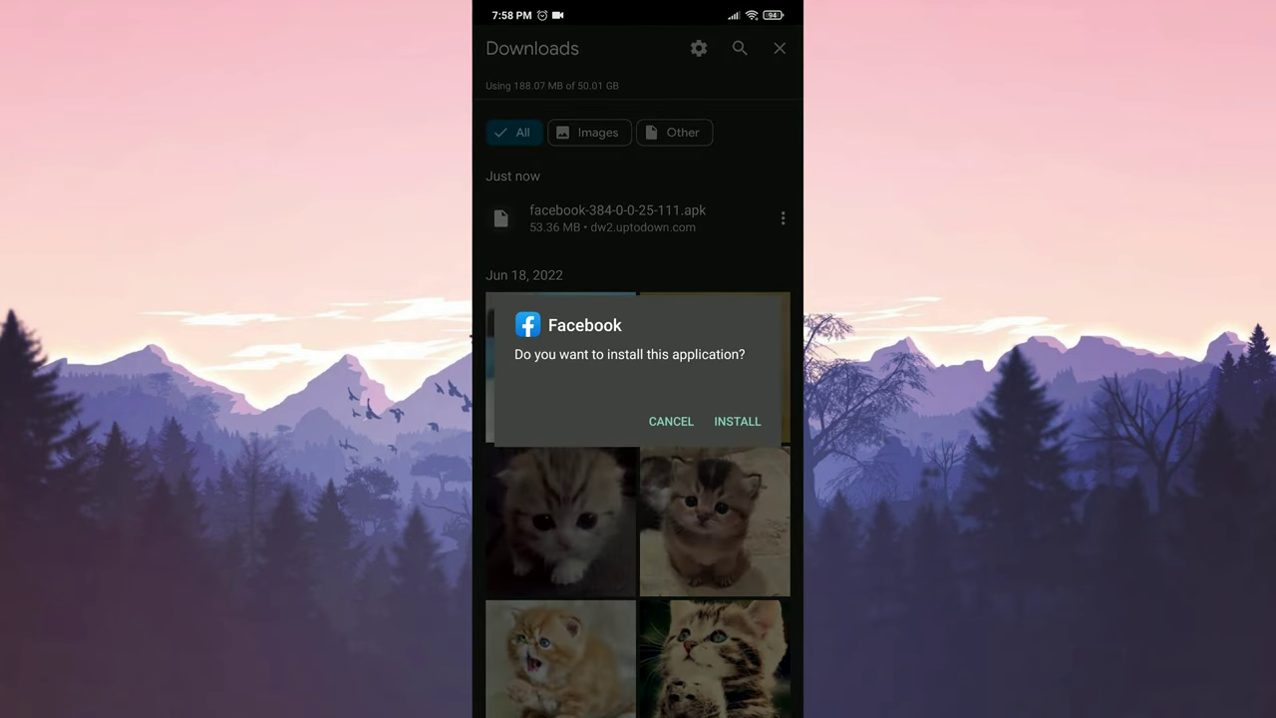
- Start installing the downloaded facebook-384-0-0-25-111.apk
{"action": "left_click", "coordinate": [746, 420]}
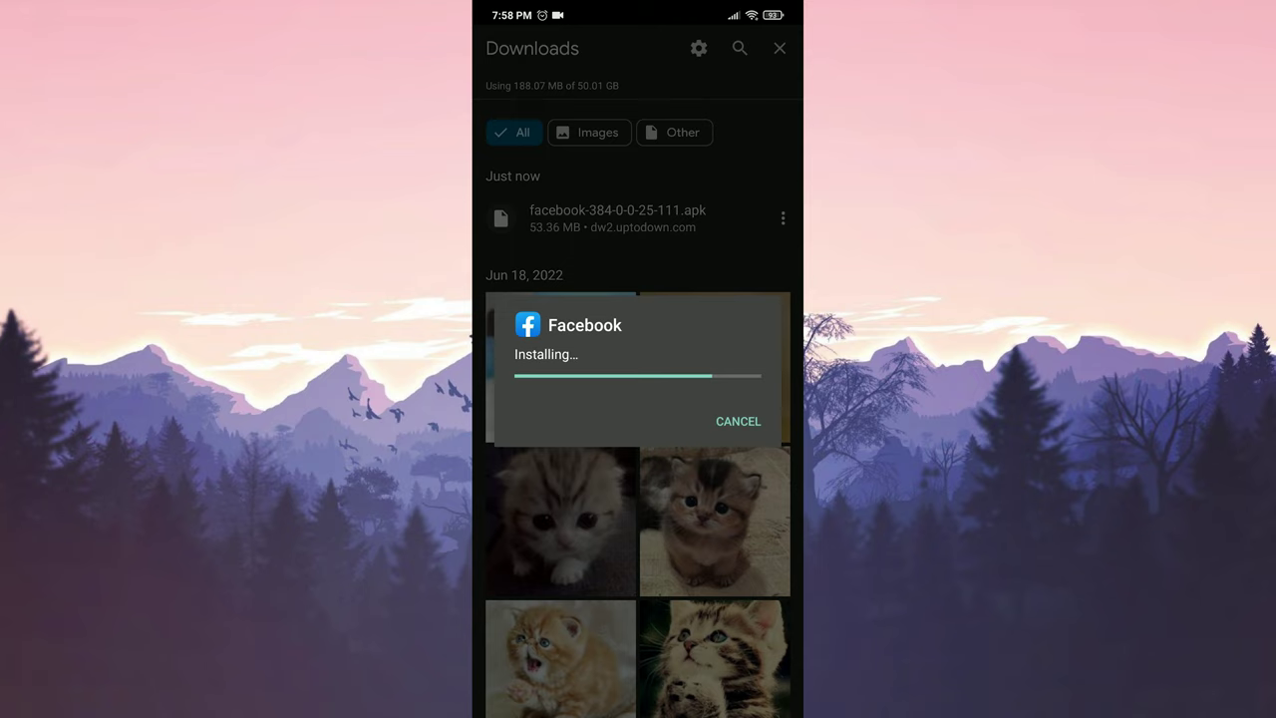